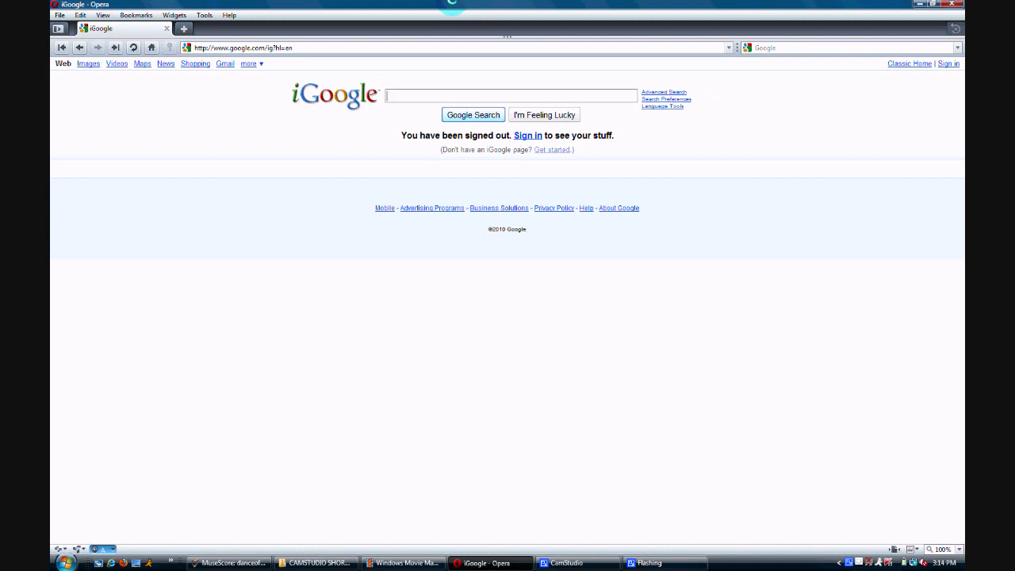
Search the web for "cam studio" and open the CamStudio - Free Screen Recording Software site.
type("cam studio")
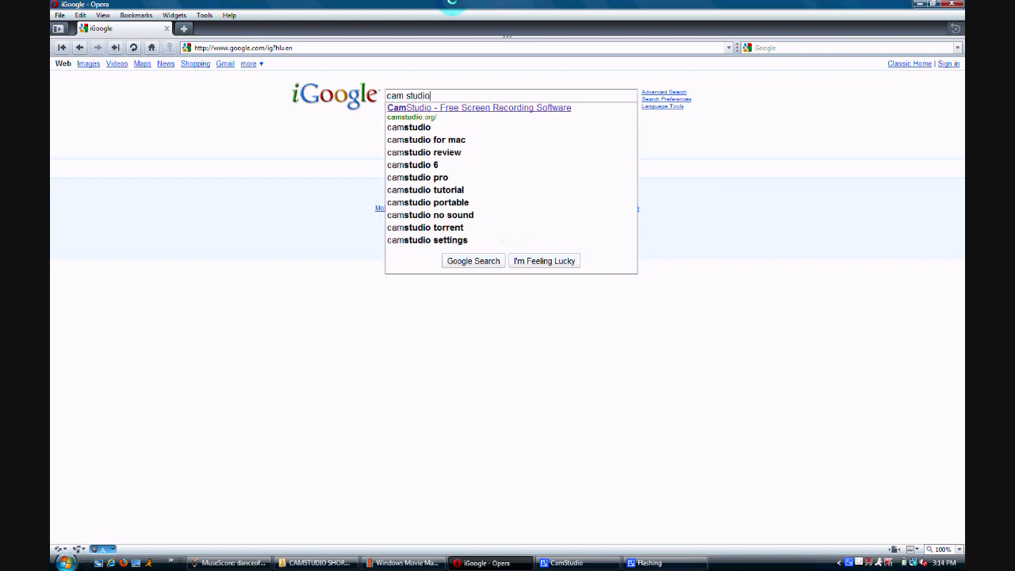
key("Return")
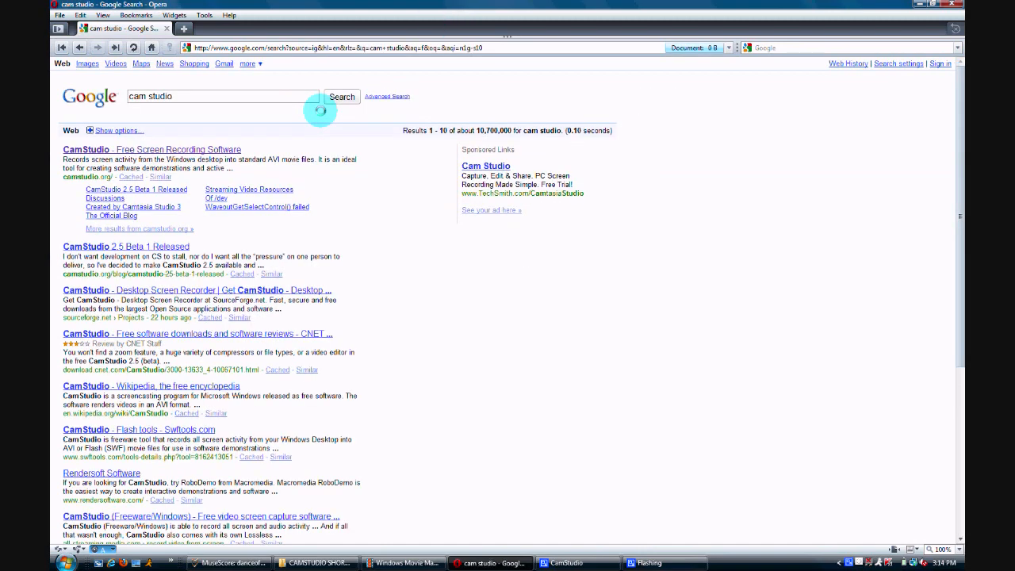
left_click(152, 149)
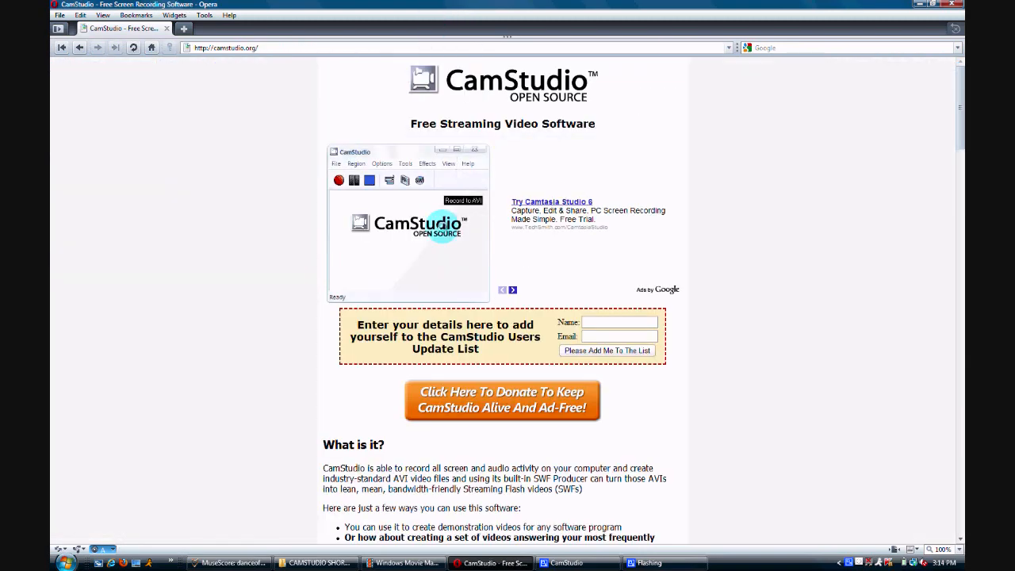
Request the CamStudio20.exe download from the site's download links, and cancel the download.
scroll(529, 260, "down", 5)
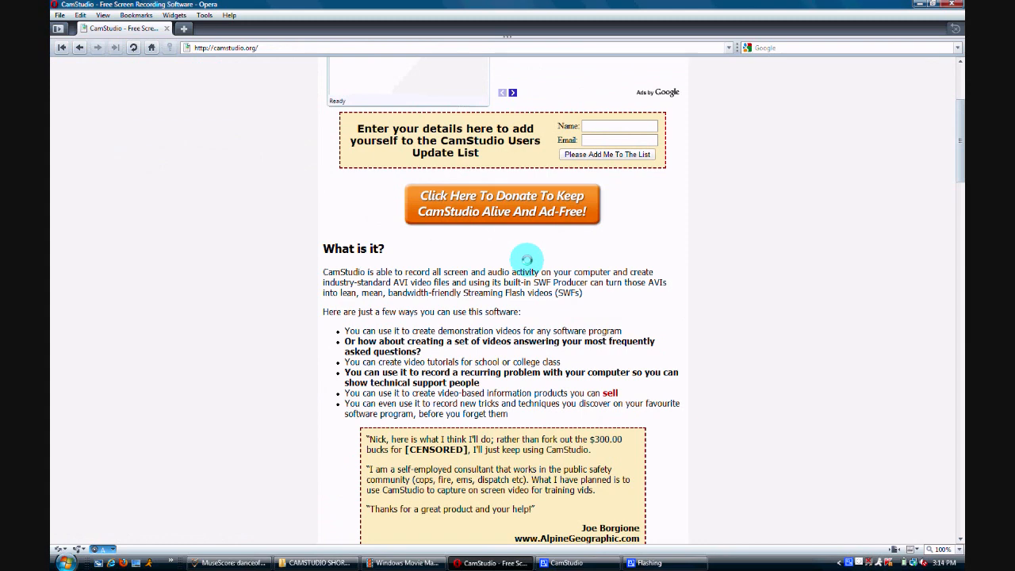
scroll(526, 260, "down", 15)
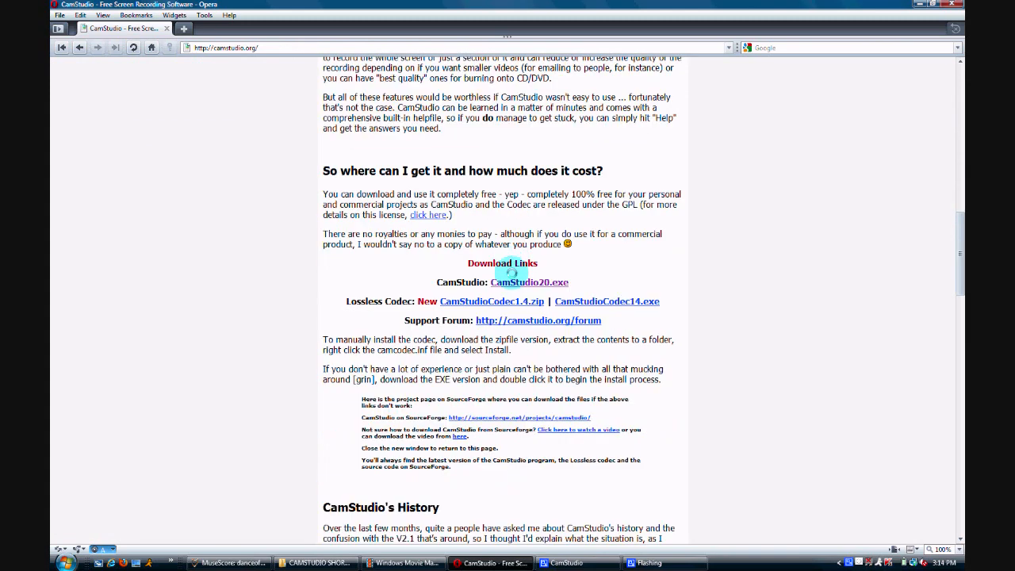
left_click(513, 283)
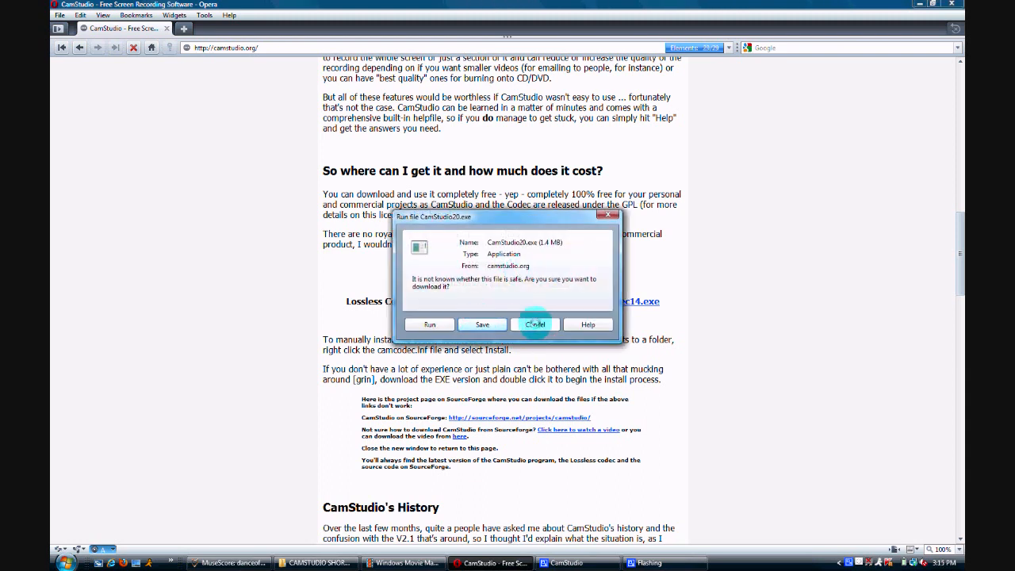
left_click(535, 324)
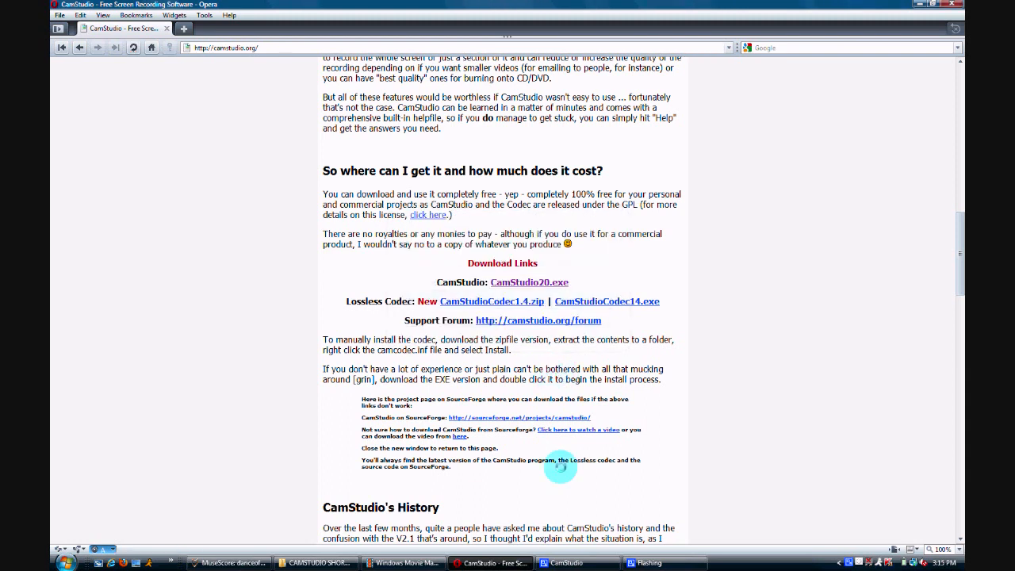
Switch to CamStudio, stop the running screen recording, and look over the audio recording options.
left_click(585, 563)
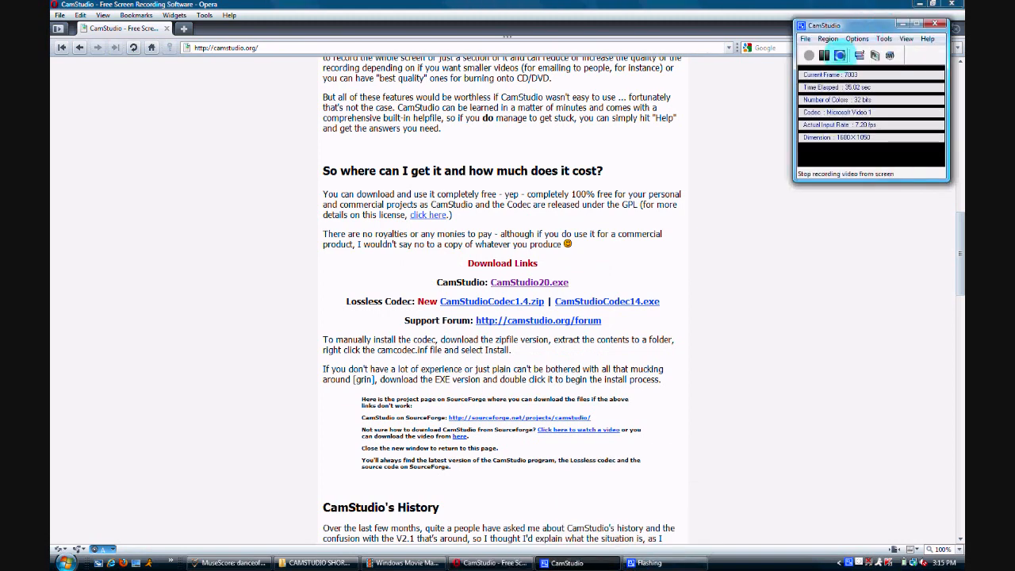
left_click(839, 56)
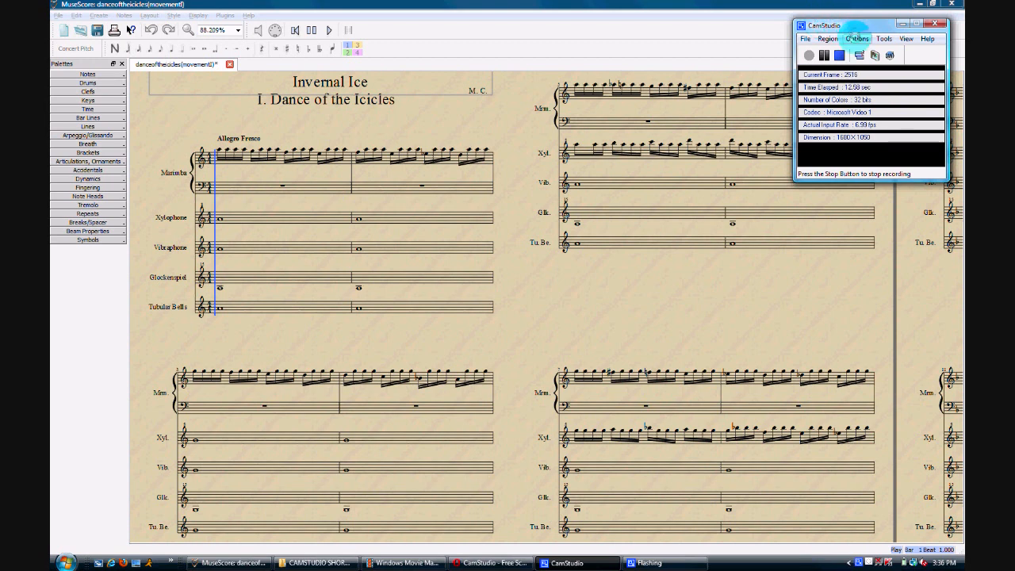
left_click(856, 38)
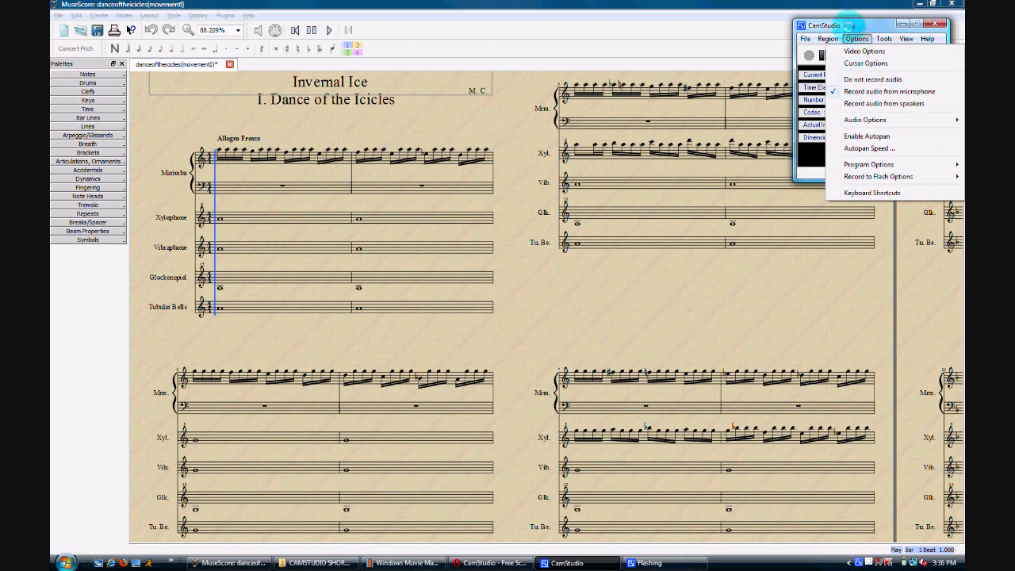
left_click(849, 24)
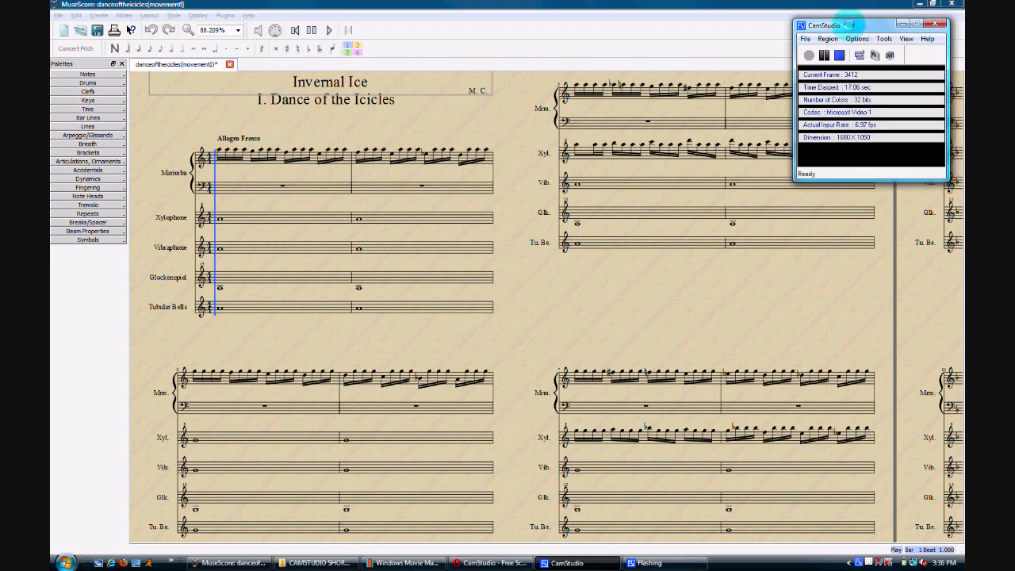
In MuseScore, set up saving the score as "example wave 1" in Wave Audio (*.wav) format, and cancel the save.
left_click(464, 18)
left_click(58, 15)
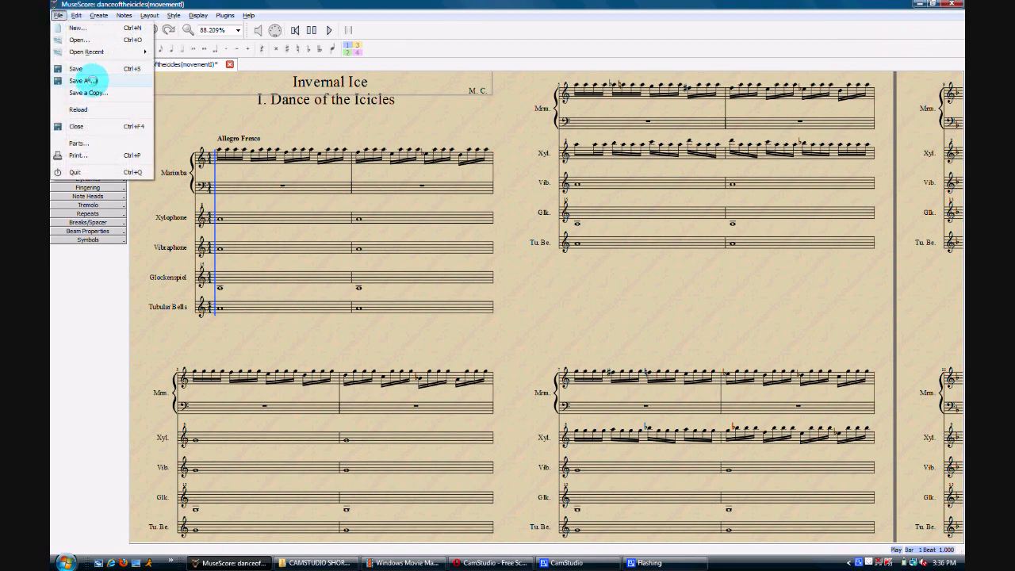
left_click(85, 80)
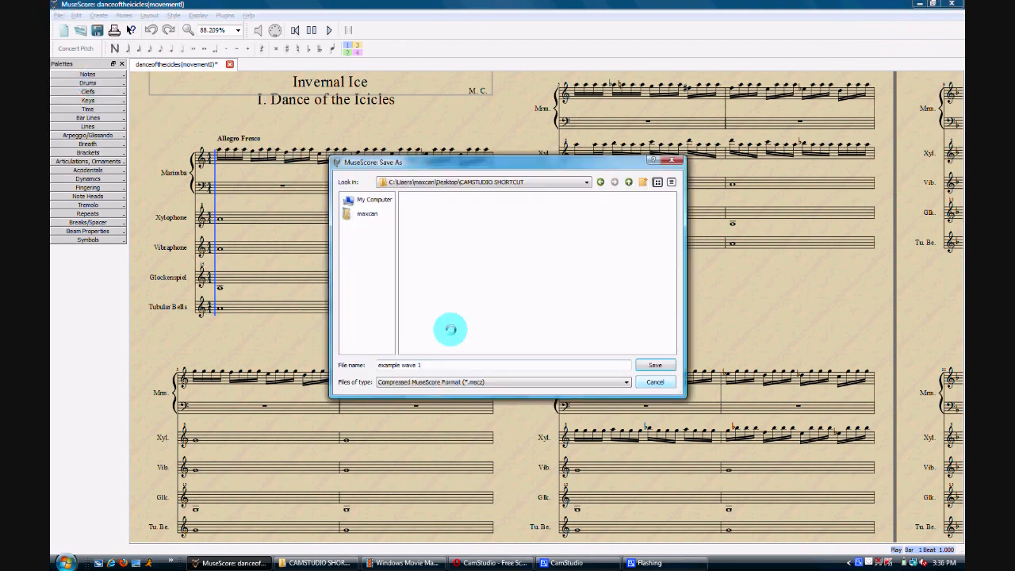
left_click(488, 382)
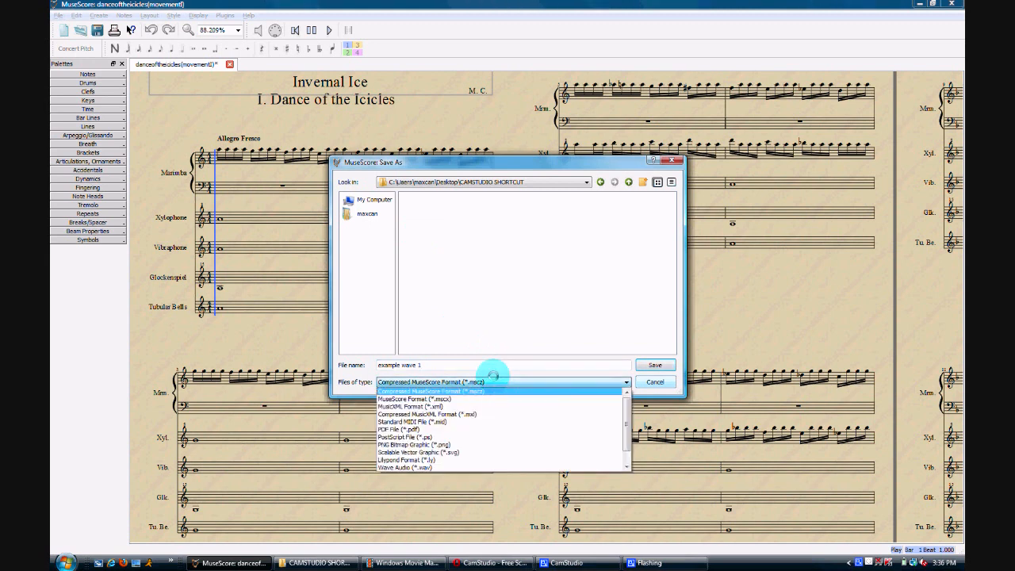
left_click(472, 467)
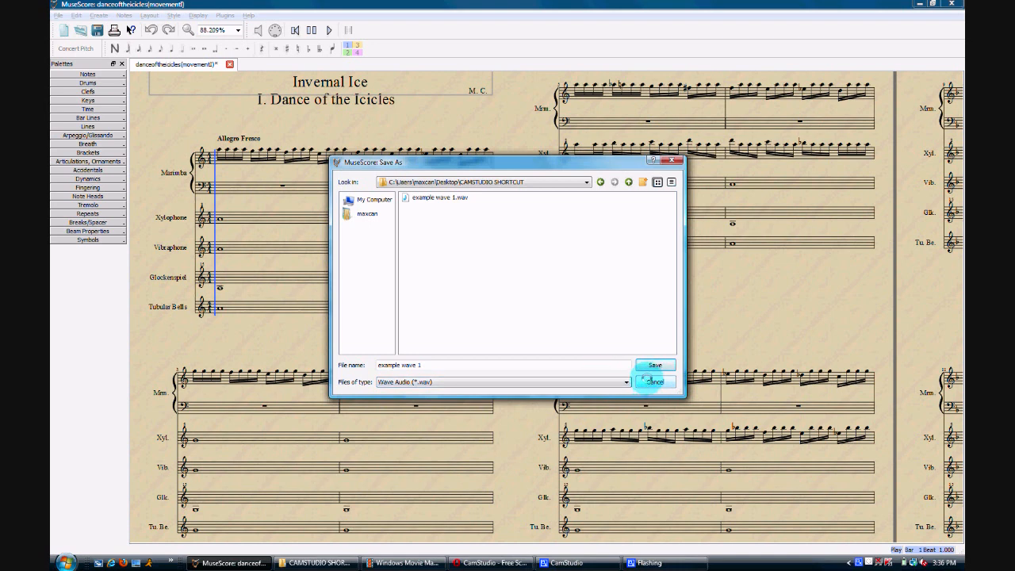
left_click(651, 382)
Switch to CamStudio, choose the Region capture mode, and record the score's playback in MuseScore.
left_click(596, 564)
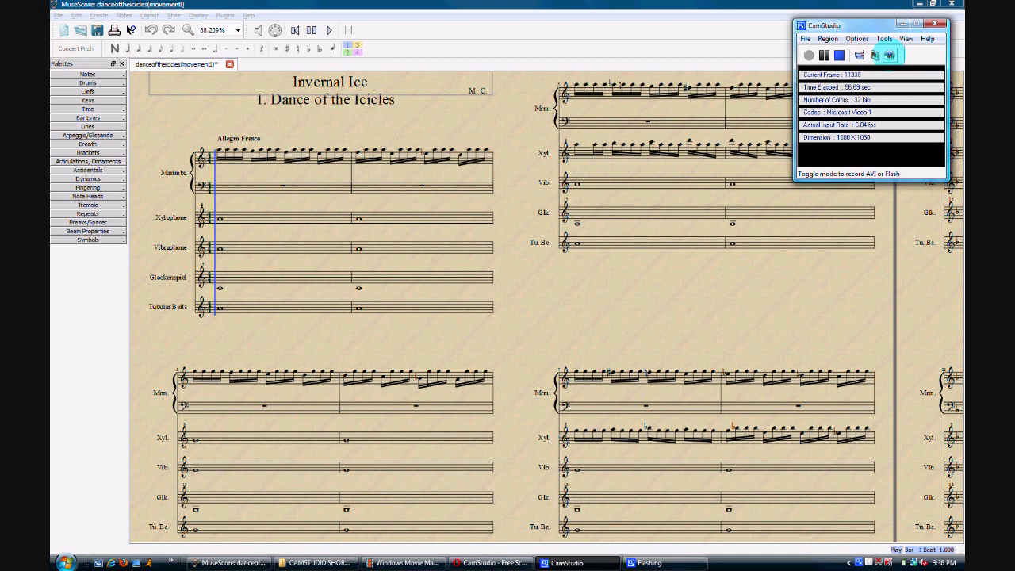
left_click(827, 39)
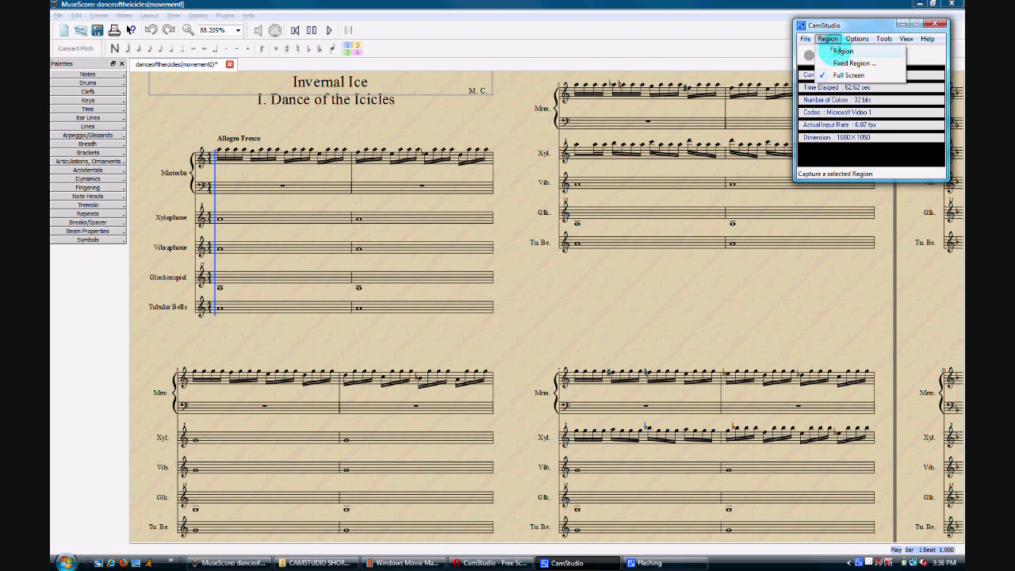
left_click(835, 51)
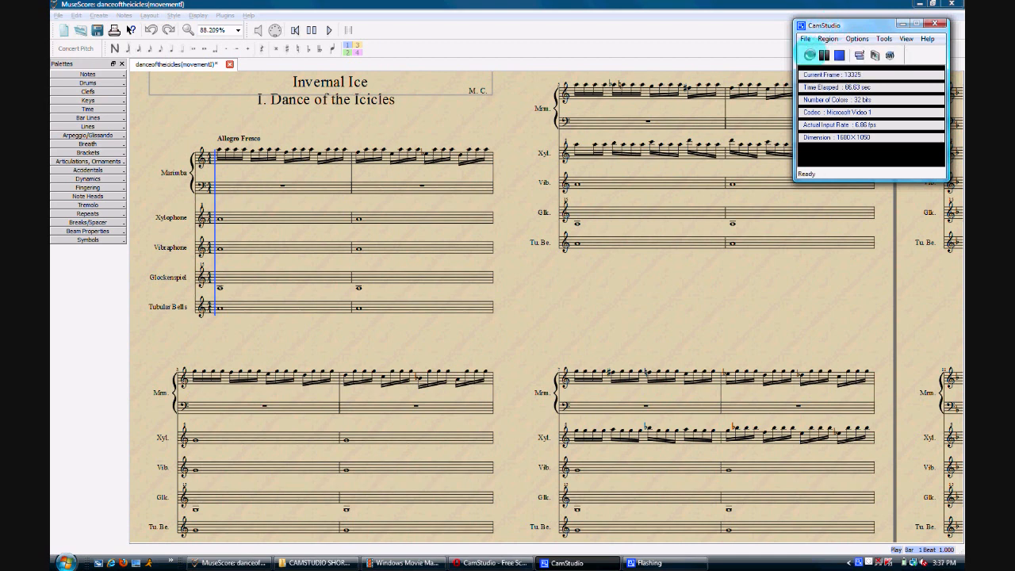
left_click(810, 55)
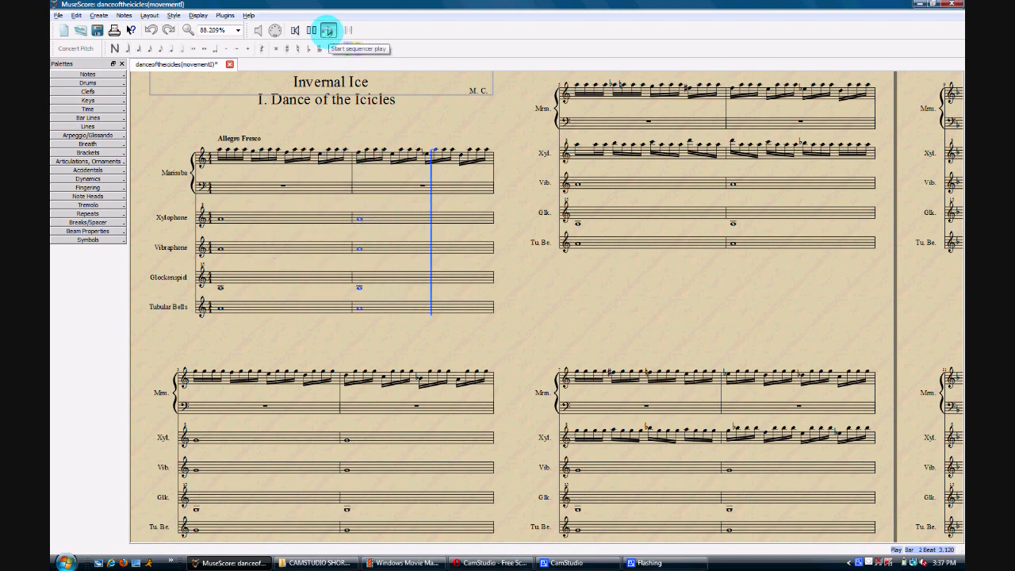
left_click(566, 562)
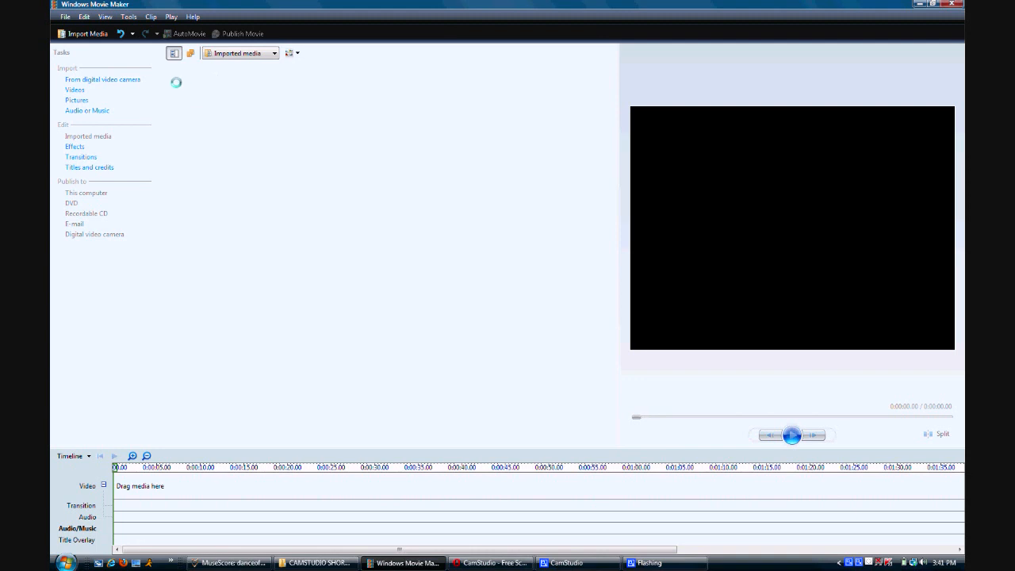
In Windows Movie Maker, import the example wave 1 audio and the sample clip video from the CAMSTUDIO SHORTCUT folder.
left_click(85, 33)
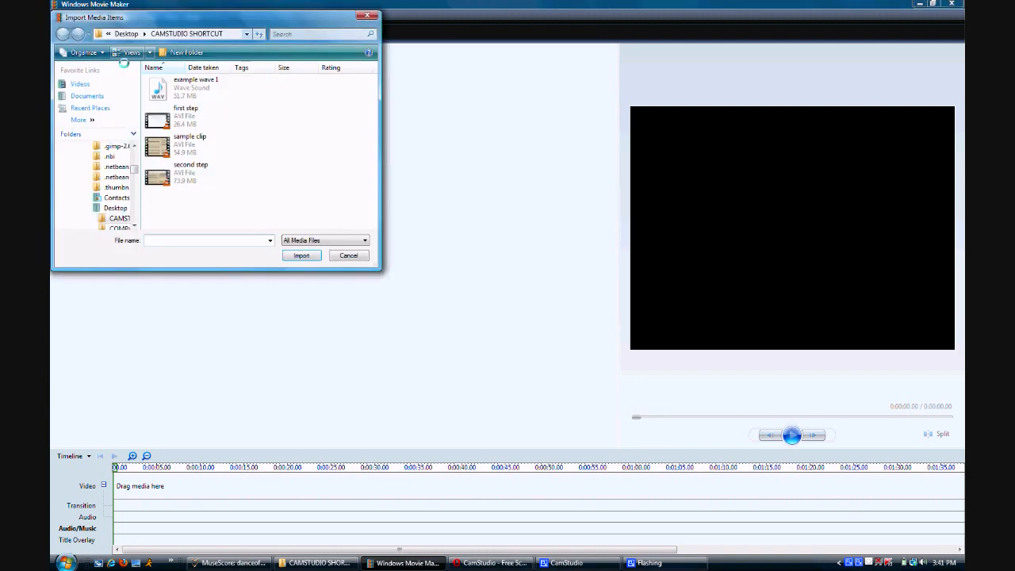
double_click(202, 87)
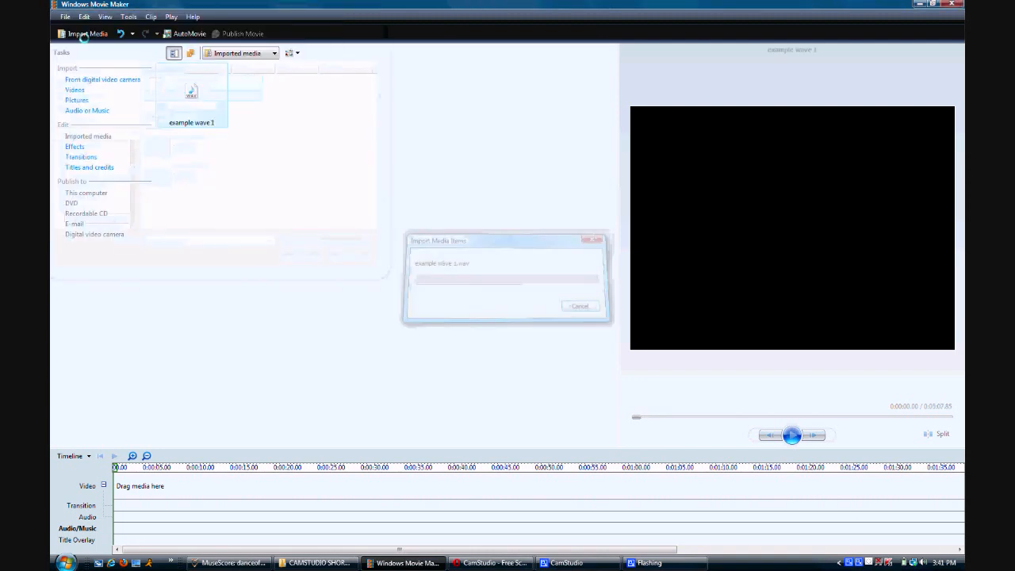
left_click(88, 35)
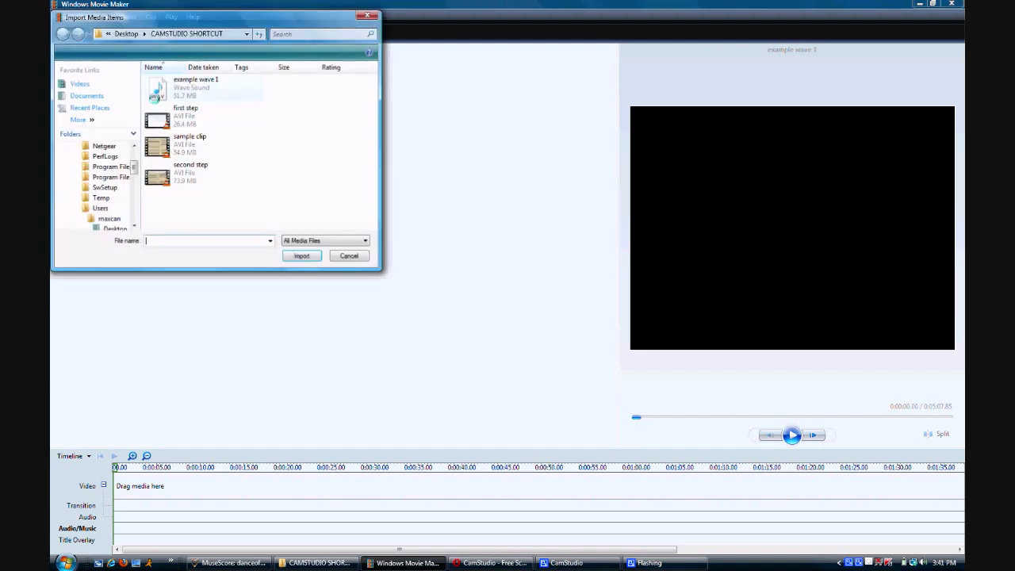
left_click(195, 139)
double_click(195, 139)
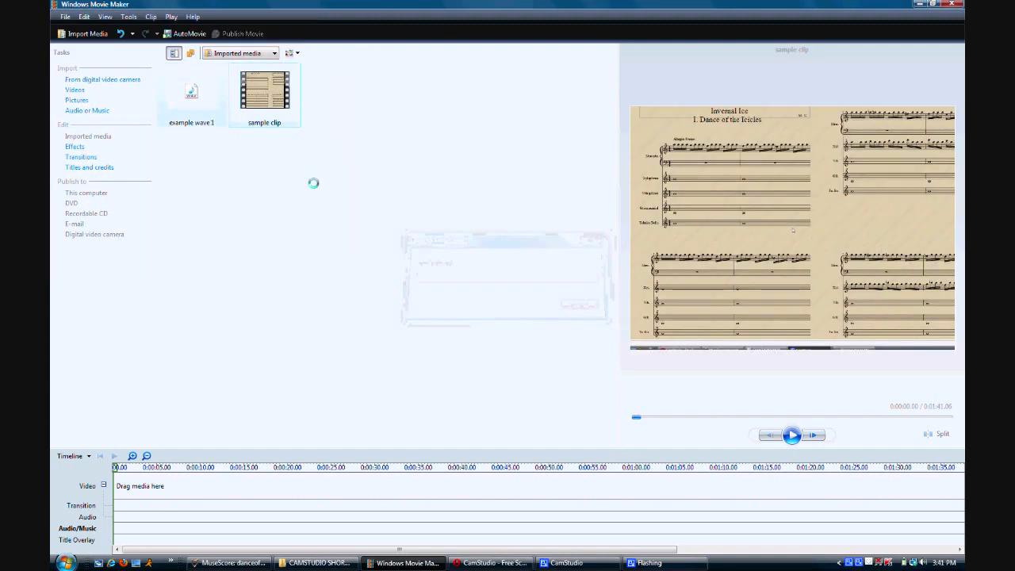
Place sample clip on the Video track and example wave 1 on the Audio/Music track of the timeline.
left_click_drag(223, 97, 140, 486)
left_click_drag(191, 91, 135, 526)
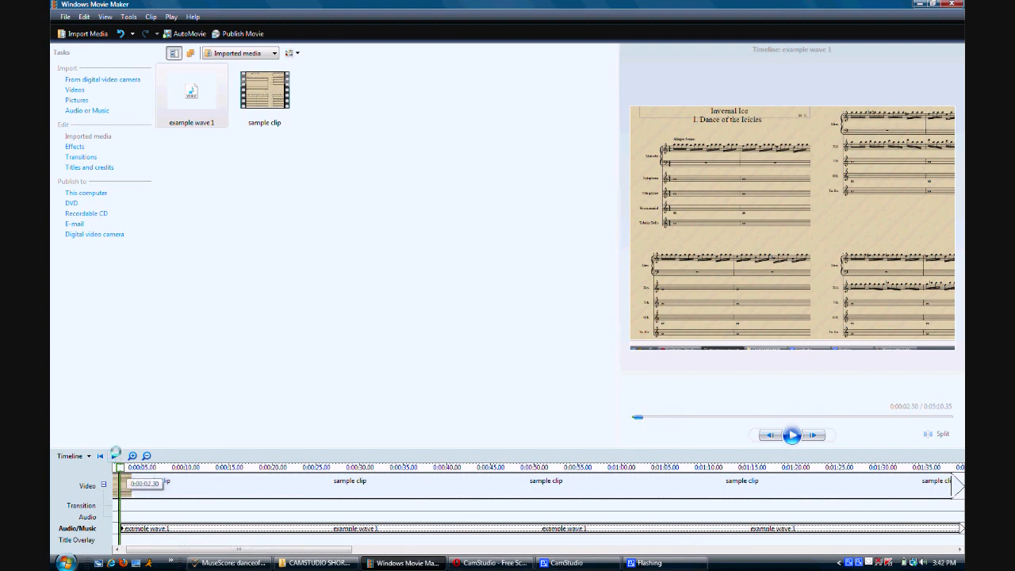
Rewind the enlarged timeline and play it to find where the score's playback starts in the video.
left_click(101, 455)
left_click(133, 456)
left_click(132, 456)
left_click(132, 456)
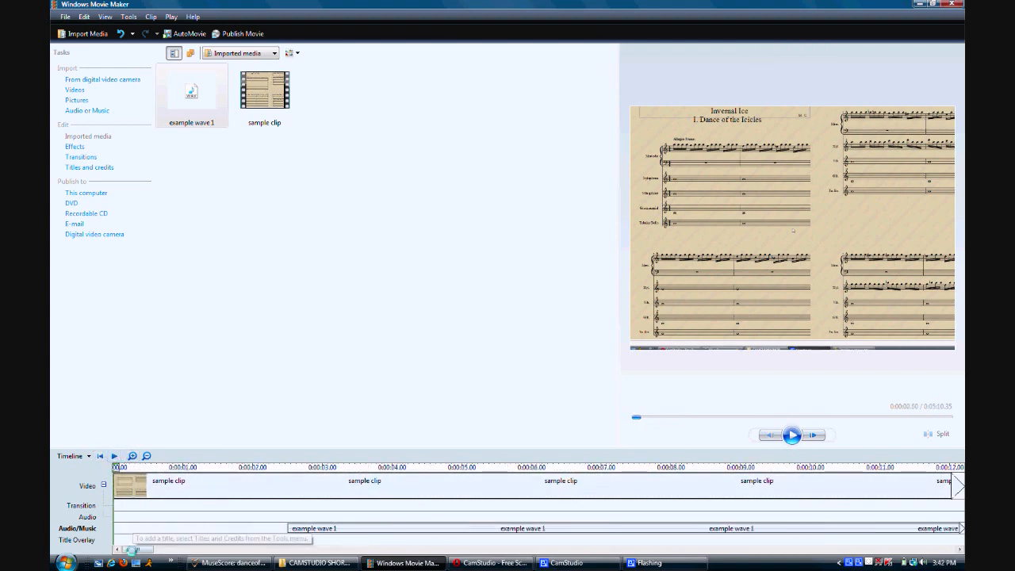
left_click(115, 456)
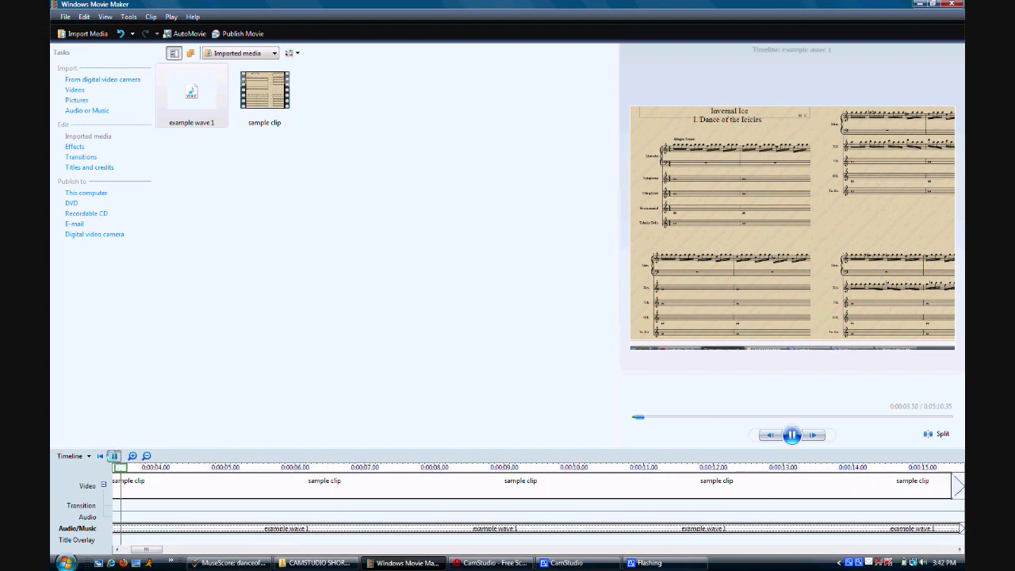
left_click(114, 456)
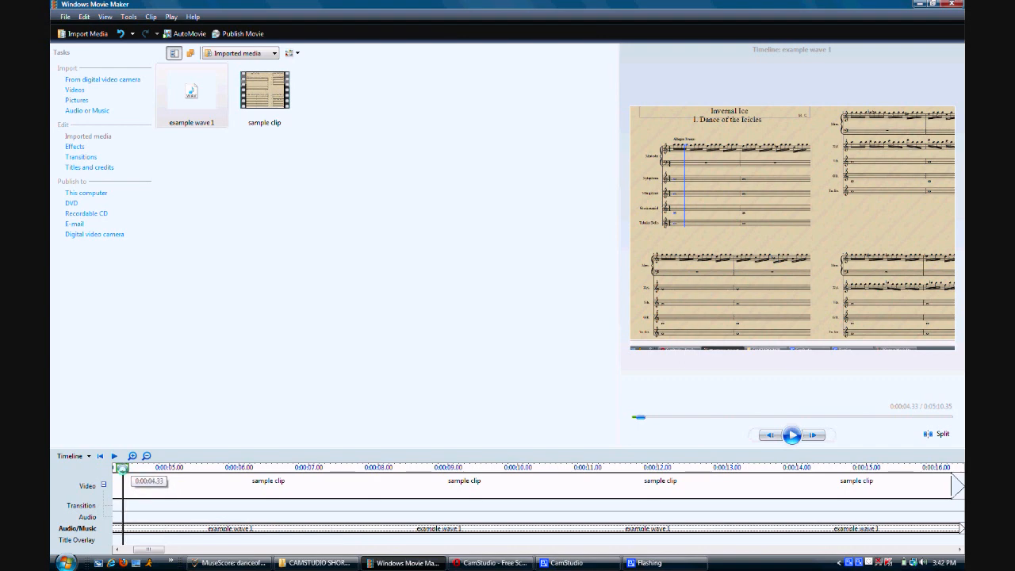
Move the example wave 1 audio to start at about 4.2 seconds, and preview its sync with the video.
left_click_drag(146, 549, 135, 549)
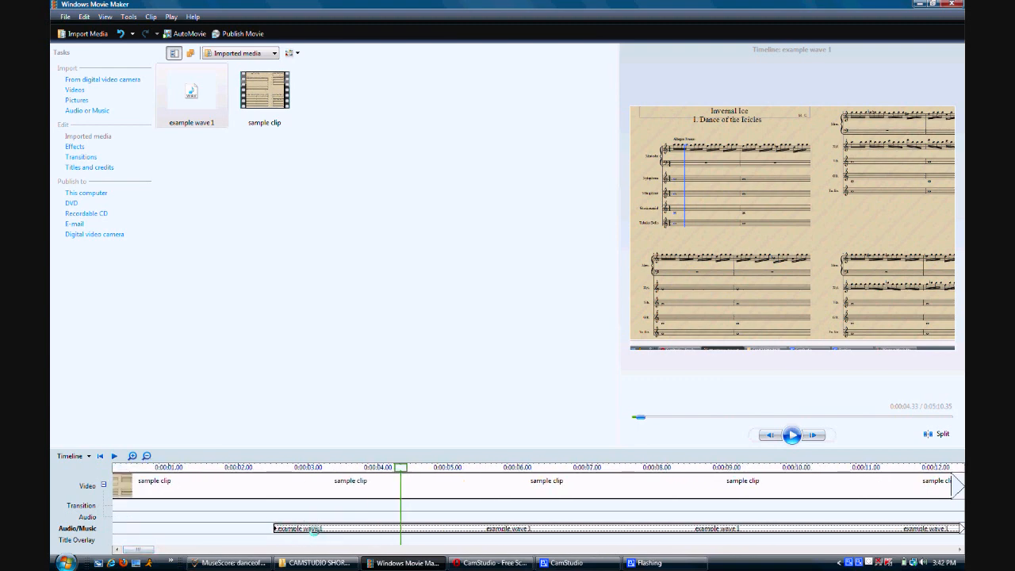
left_click_drag(315, 529, 428, 527)
left_click_drag(220, 467, 257, 467)
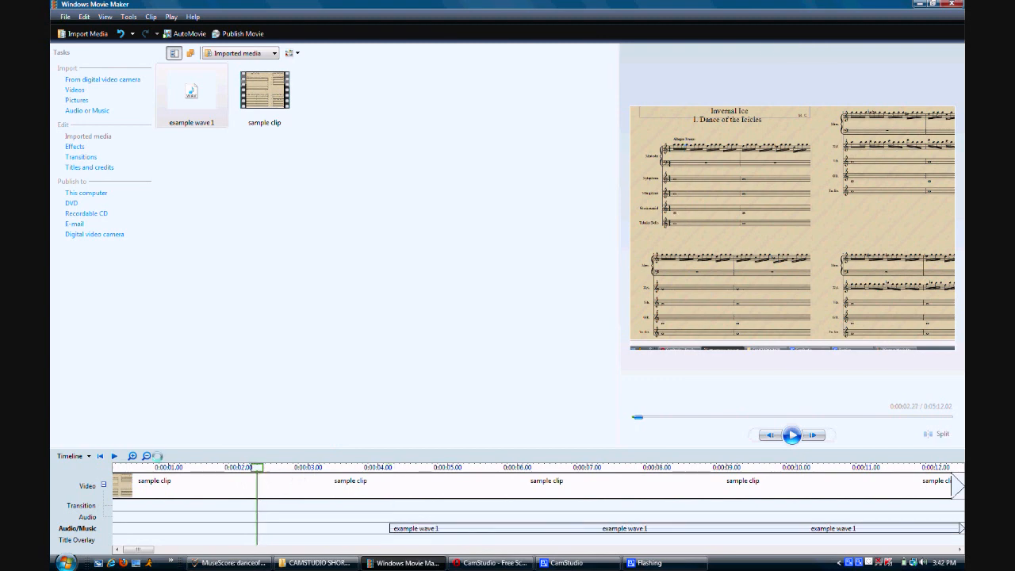
left_click(114, 456)
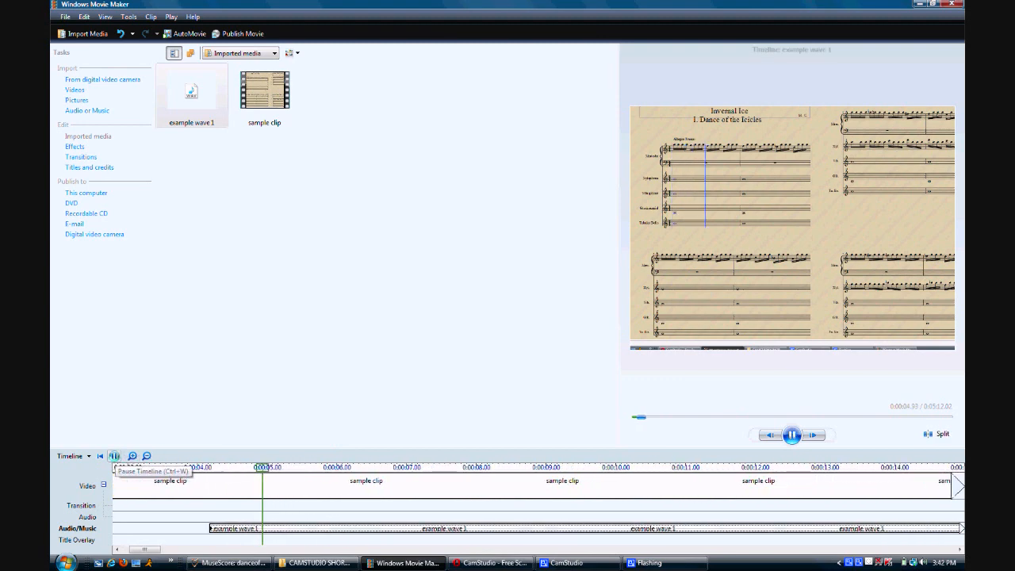
left_click(114, 456)
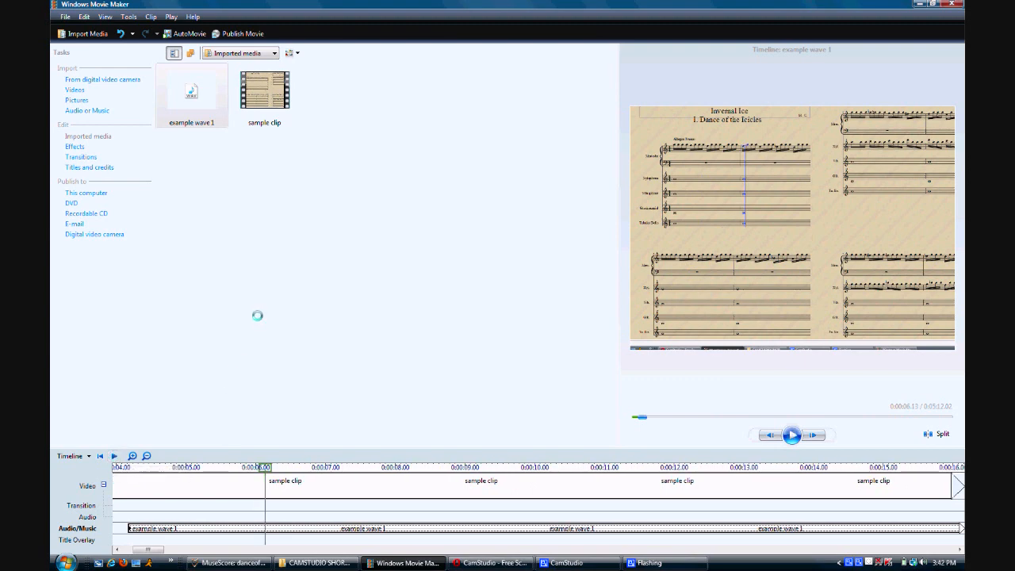
Set up publishing the movie to this computer with the Windows Media HD 720p (5.9 Mbps) setting, keeping the default file name and folder.
left_click(94, 193)
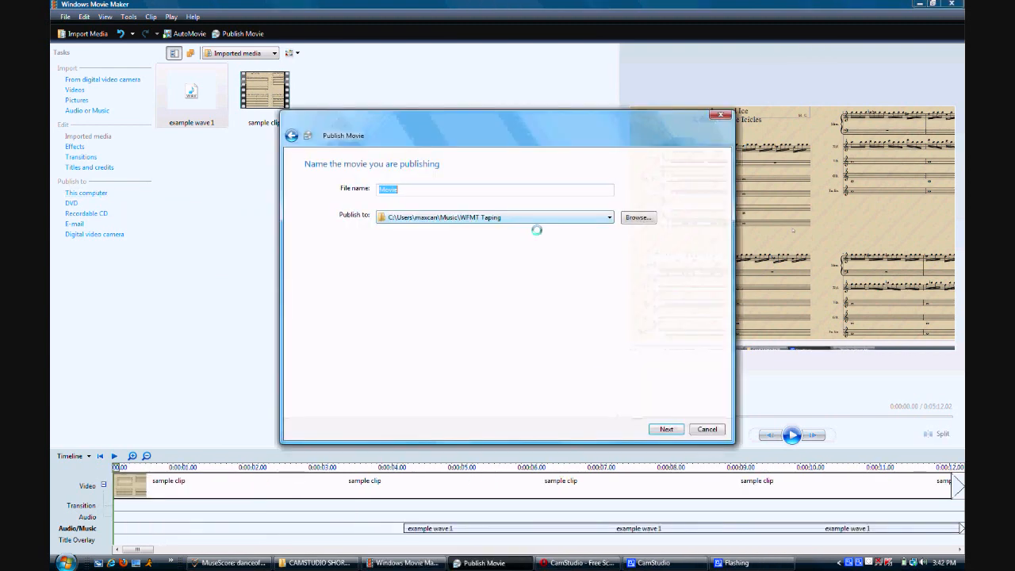
left_click(664, 429)
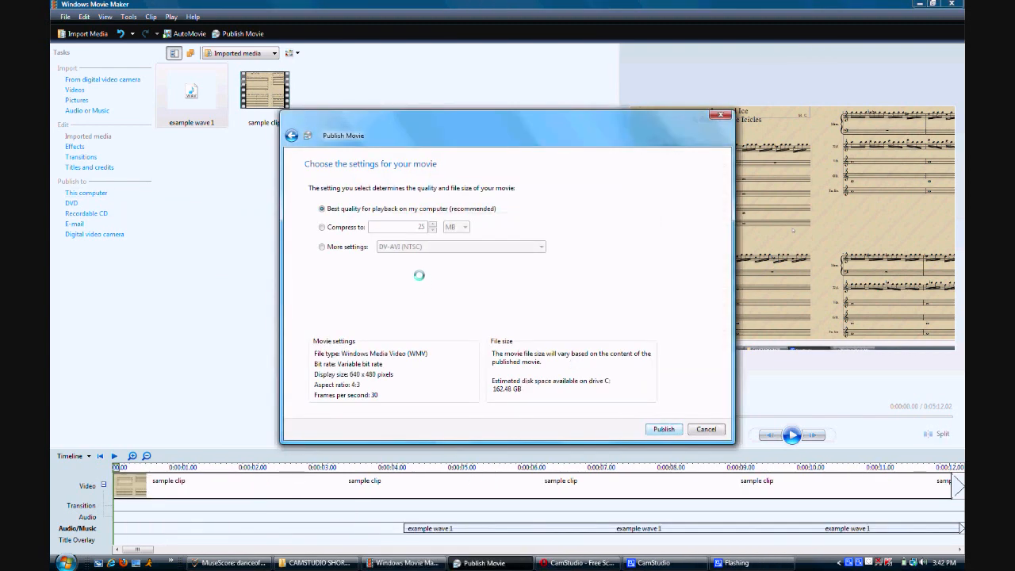
left_click(323, 247)
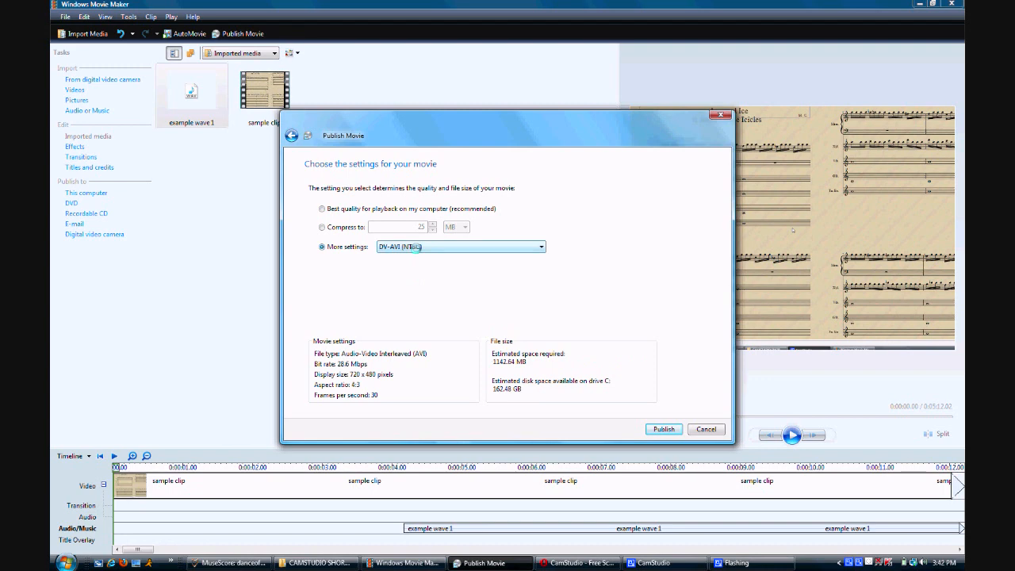
left_click(415, 247)
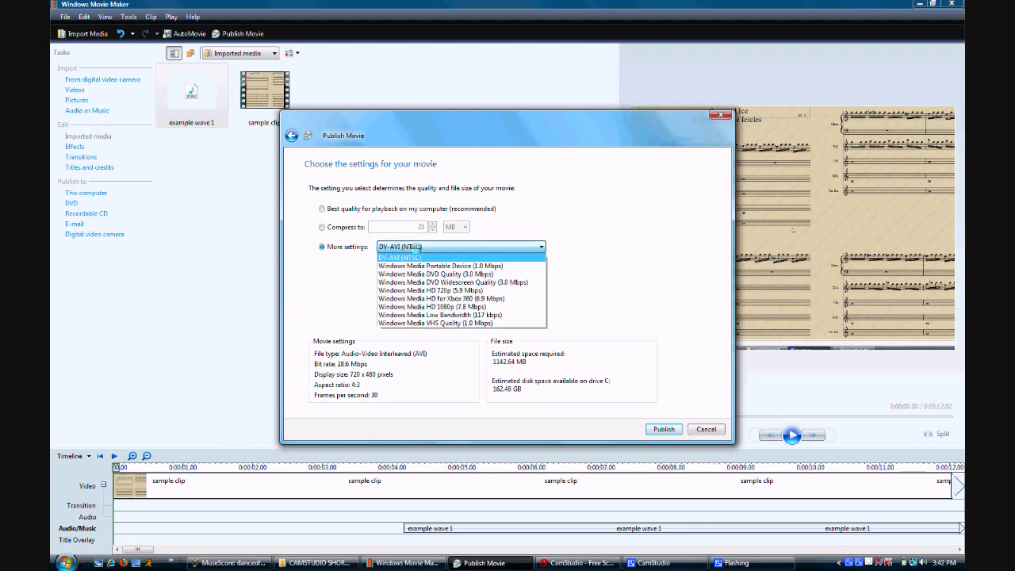
left_click(441, 291)
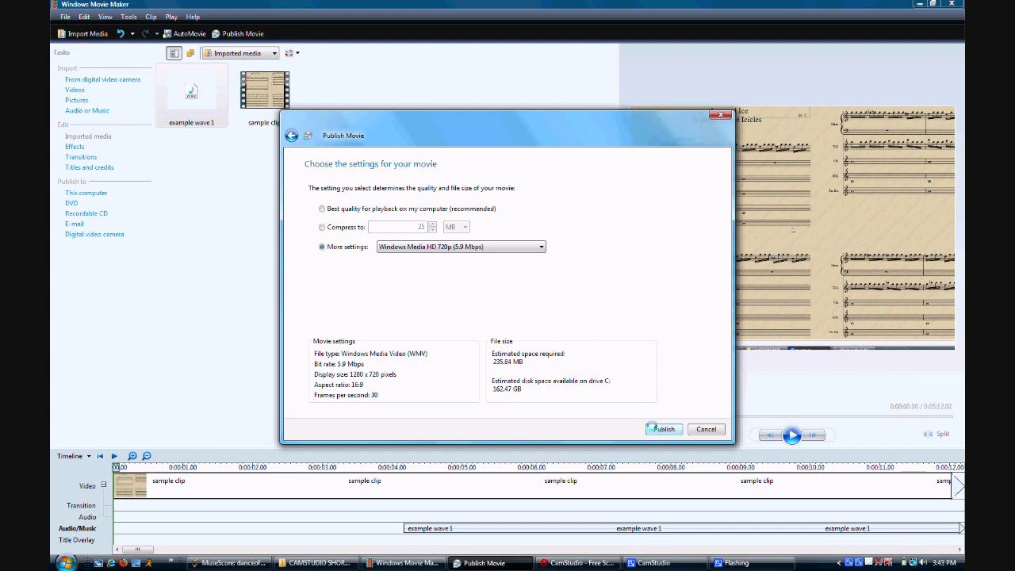
Switch to the CamStudio recorder window.
mouse_move(670, 562)
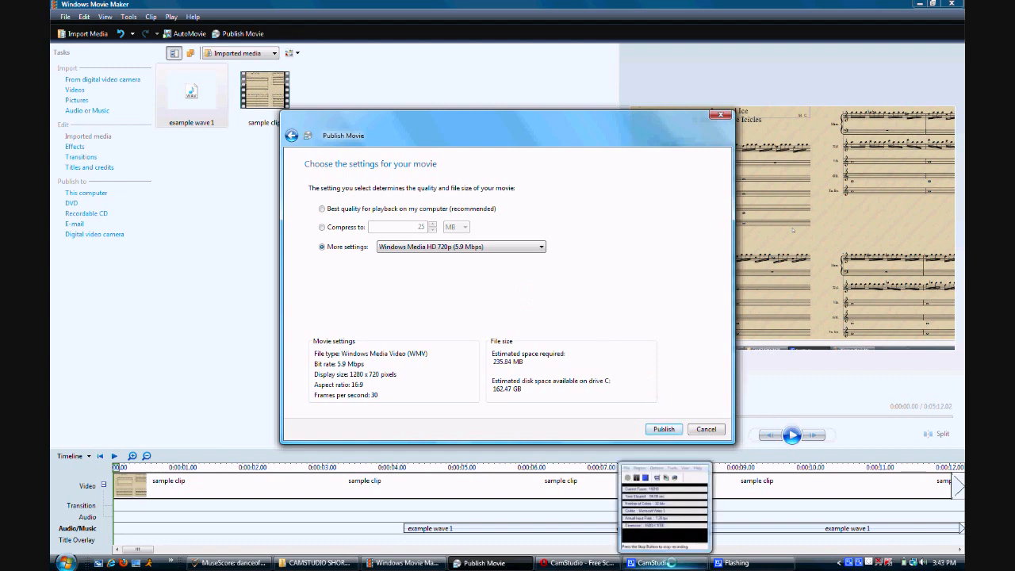
left_click(658, 564)
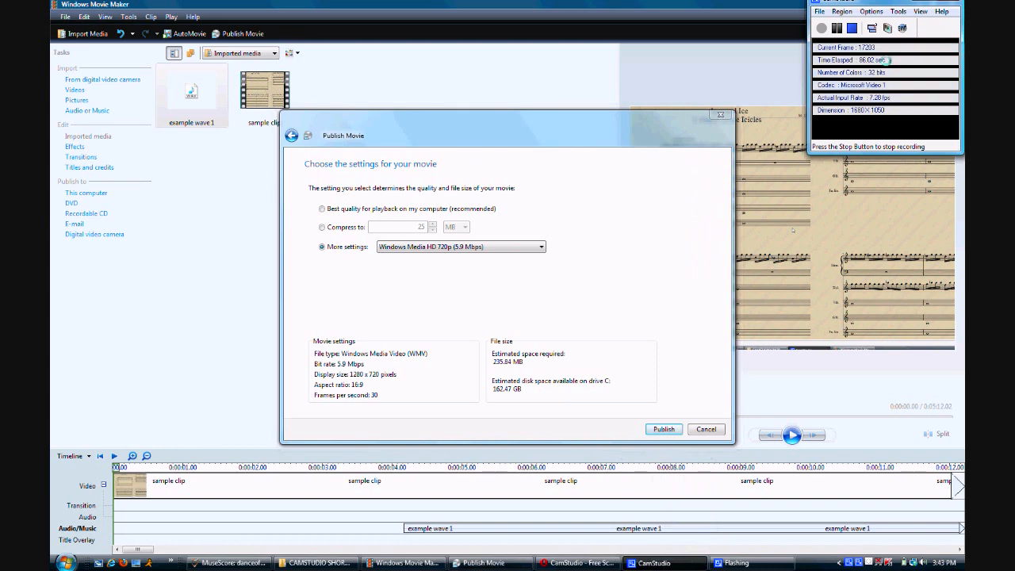